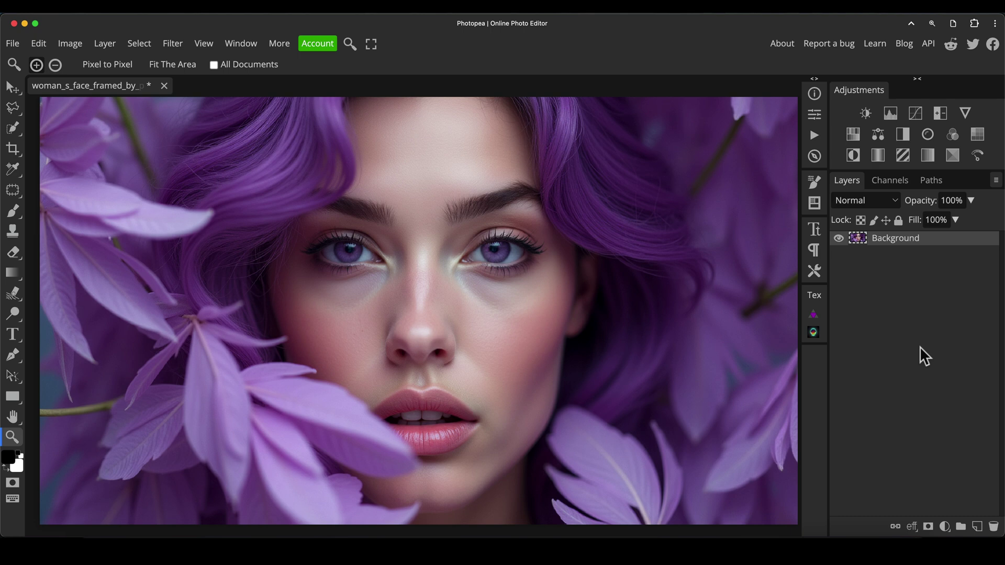
- Open the Image menu to reach the Wavelet Decompose command
{"action": "left_click", "coordinate": [75, 46]}
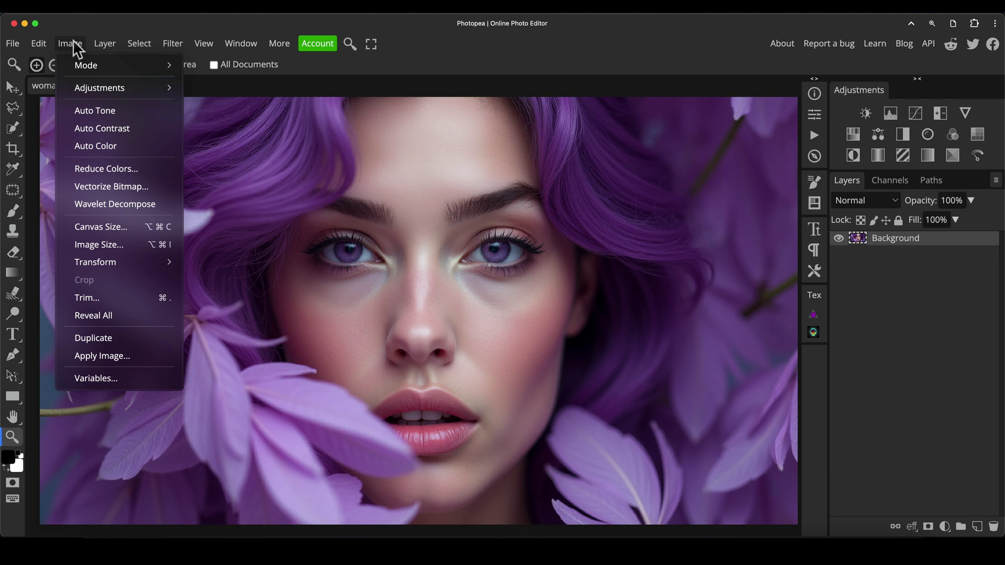
- Run Wavelet Decompose, then toggle the Background layer off and on to compare
{"action": "left_click", "coordinate": [119, 205]}
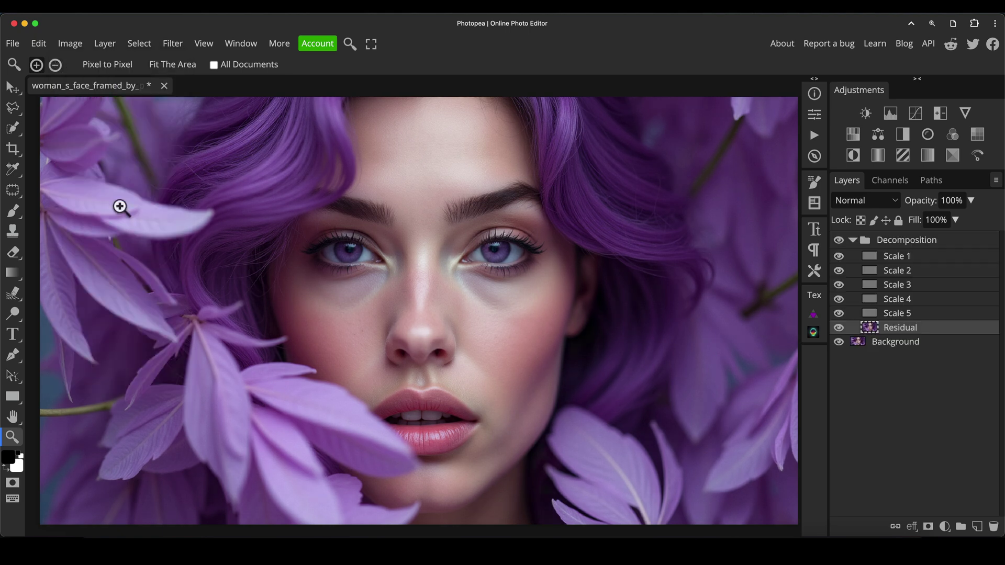
{"action": "left_click", "coordinate": [906, 244]}
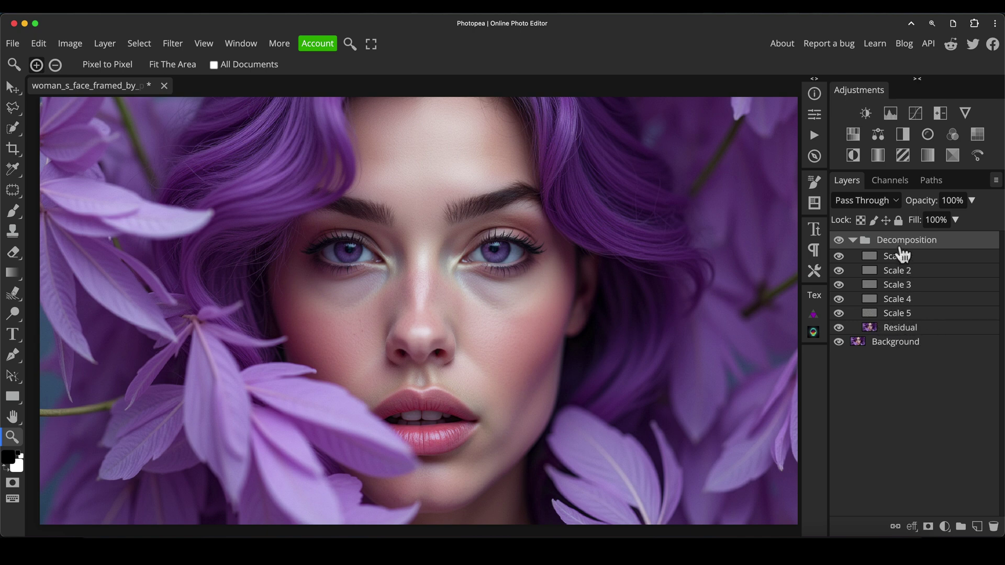
{"action": "left_click", "coordinate": [839, 342]}
{"action": "left_click", "coordinate": [859, 346]}
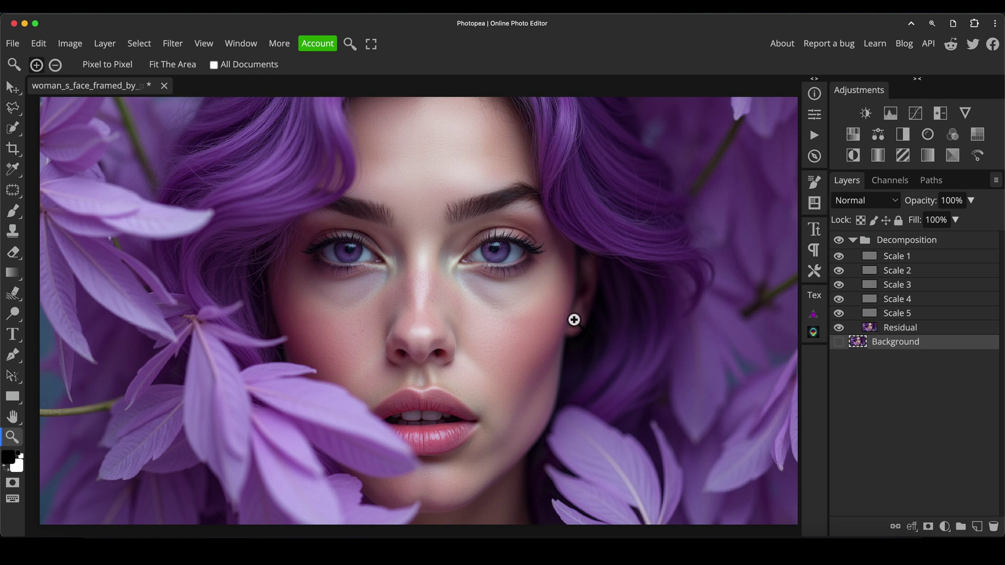
{"action": "left_click", "coordinate": [838, 342]}
- Flip the Decomposition group's visibility to compare, then hide the Background layer
{"action": "left_click", "coordinate": [839, 241]}
{"action": "left_click", "coordinate": [840, 242]}
{"action": "left_click", "coordinate": [840, 242]}
{"action": "left_click", "coordinate": [839, 241]}
{"action": "left_click", "coordinate": [839, 241]}
{"action": "left_click", "coordinate": [839, 241]}
{"action": "left_click", "coordinate": [839, 342]}
{"action": "left_click_drag", "start_coordinate": [841, 316], "coordinate": [839, 256]}
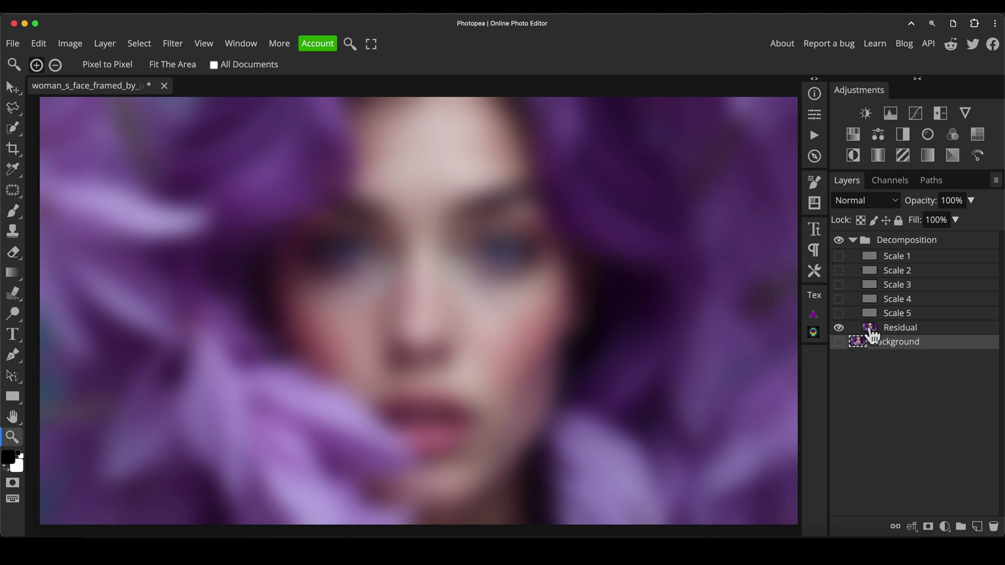
{"action": "left_click", "coordinate": [872, 334]}
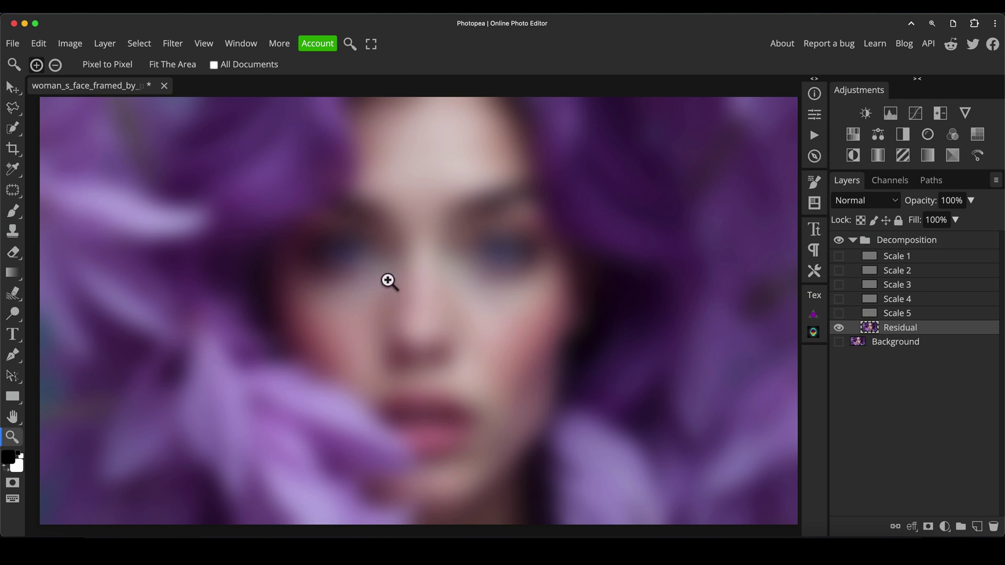
{"action": "left_click", "coordinate": [839, 313]}
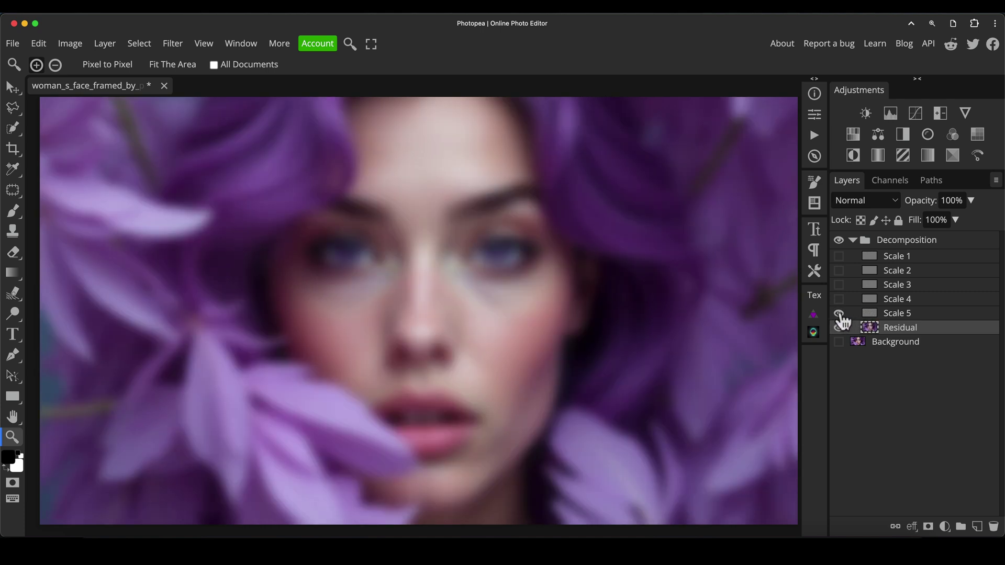
{"action": "left_click", "coordinate": [872, 314]}
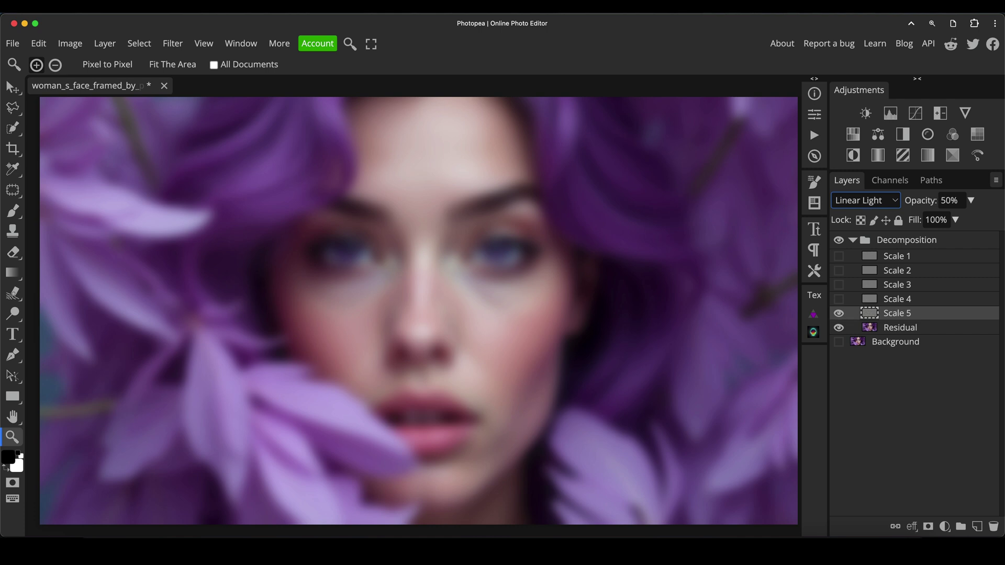
{"action": "left_click", "coordinate": [945, 204]}
{"action": "left_click", "coordinate": [876, 316]}
{"action": "left_click", "coordinate": [839, 300]}
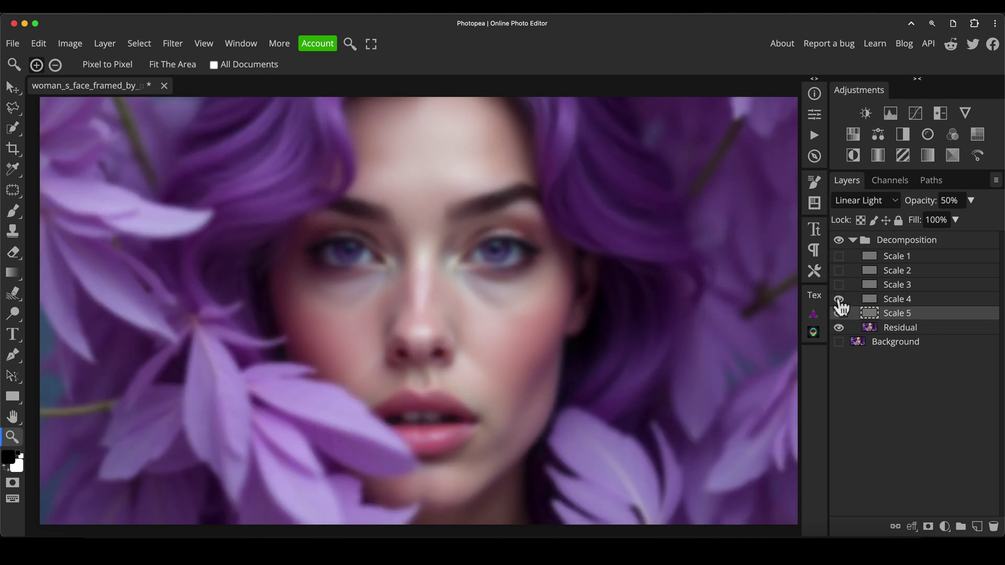
{"action": "left_click", "coordinate": [839, 285]}
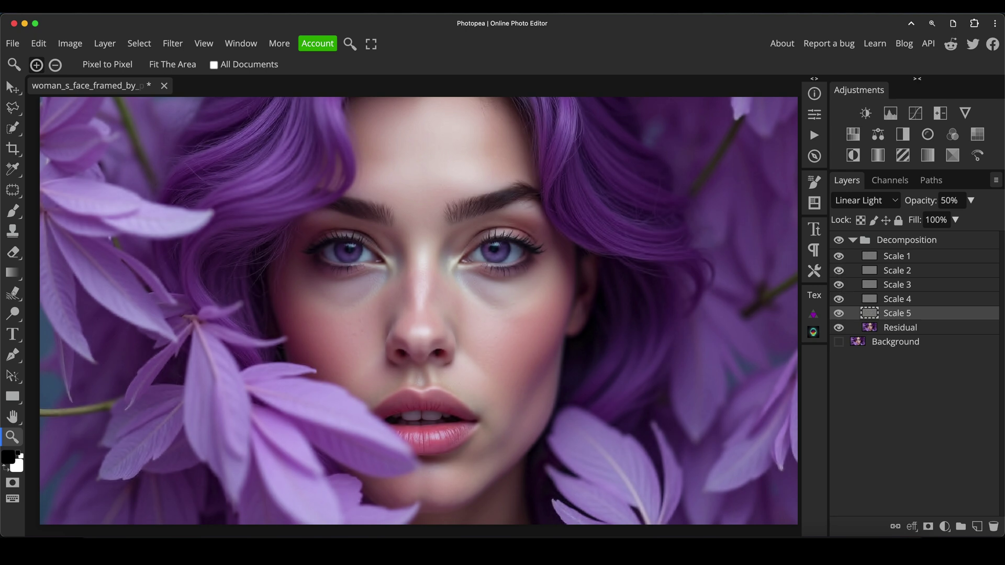
{"action": "left_click_drag", "start_coordinate": [840, 271], "coordinate": [839, 313]}
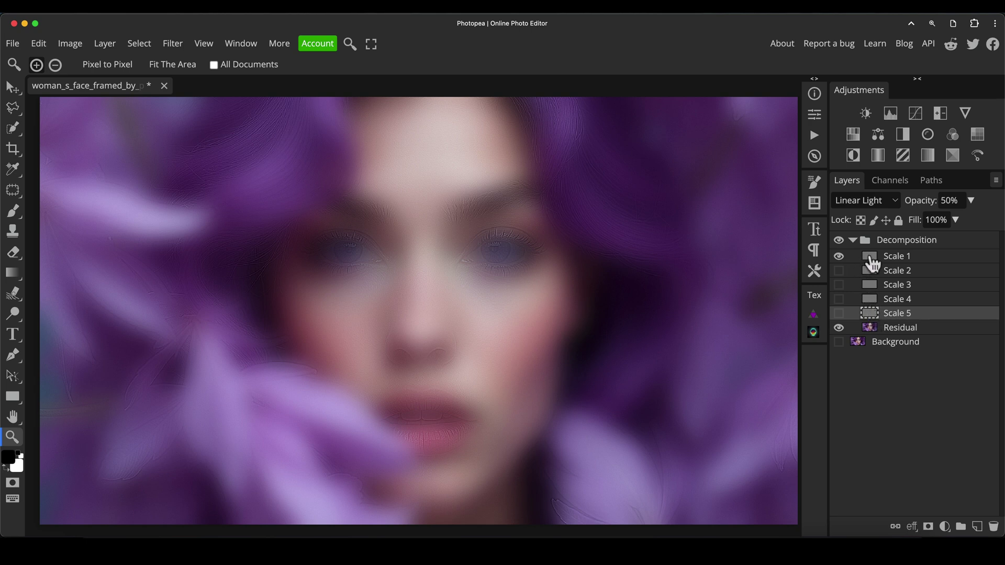
{"action": "left_click", "coordinate": [840, 257]}
{"action": "left_click", "coordinate": [840, 271]}
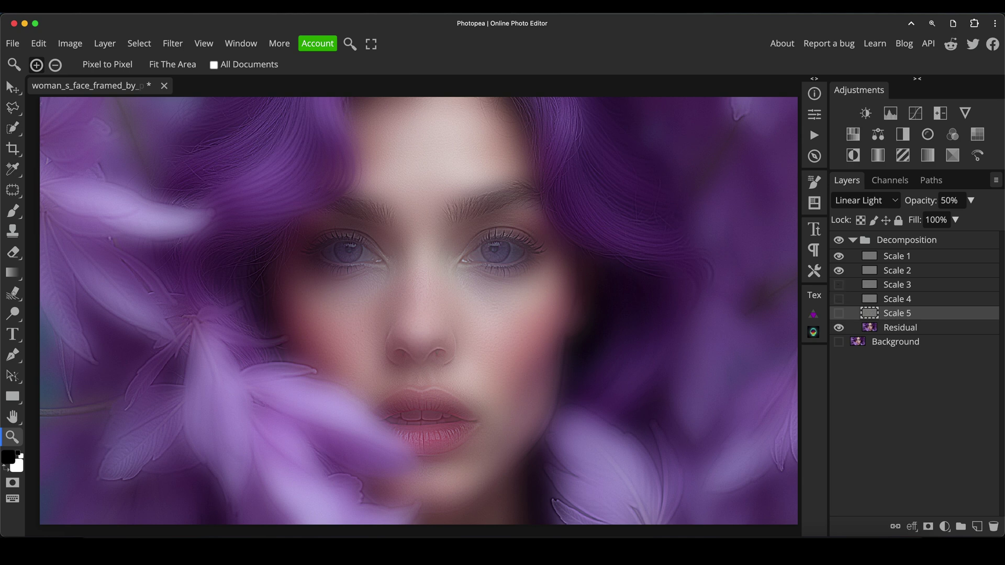
{"action": "left_click", "coordinate": [839, 286]}
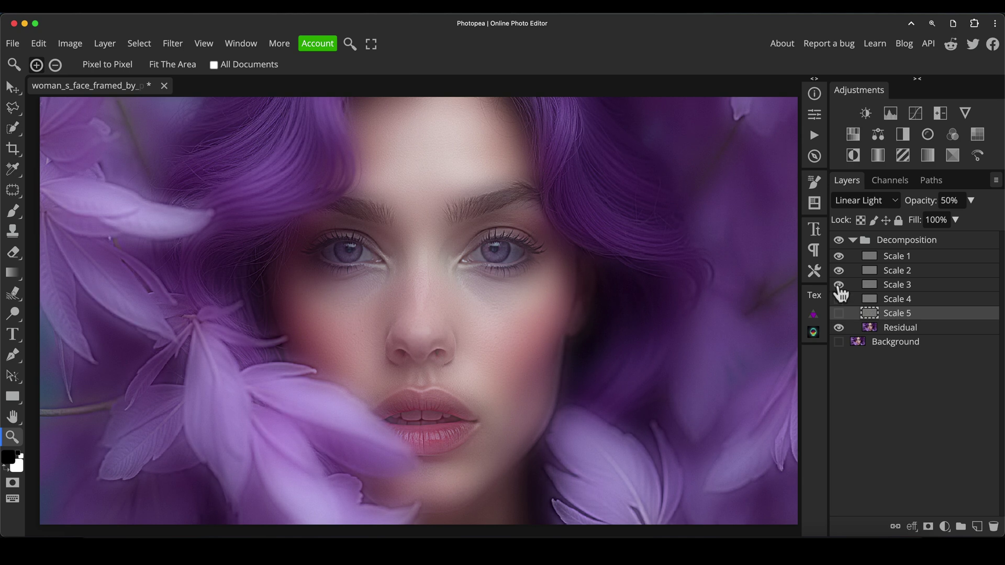
{"action": "left_click", "coordinate": [840, 299]}
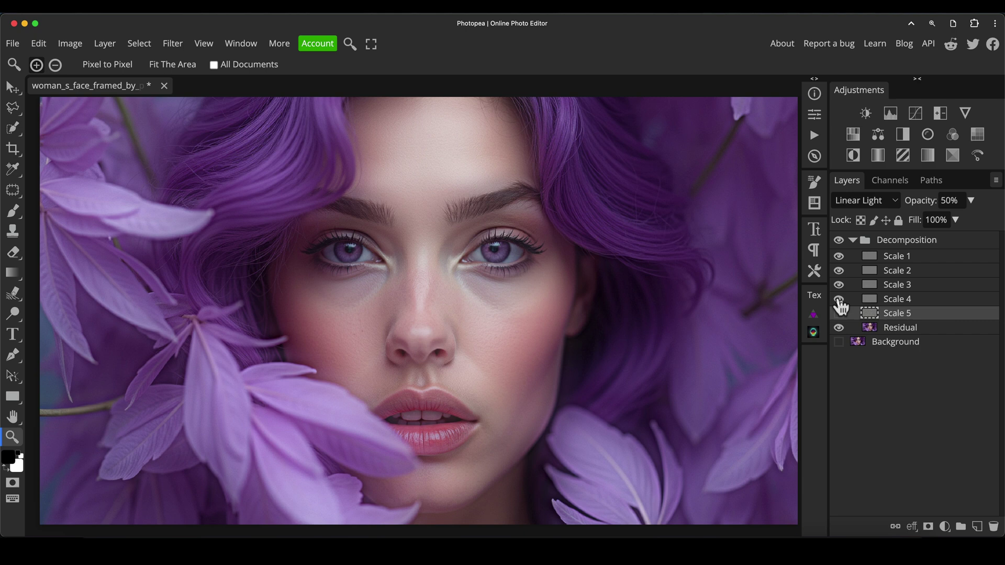
{"action": "left_click", "coordinate": [840, 314]}
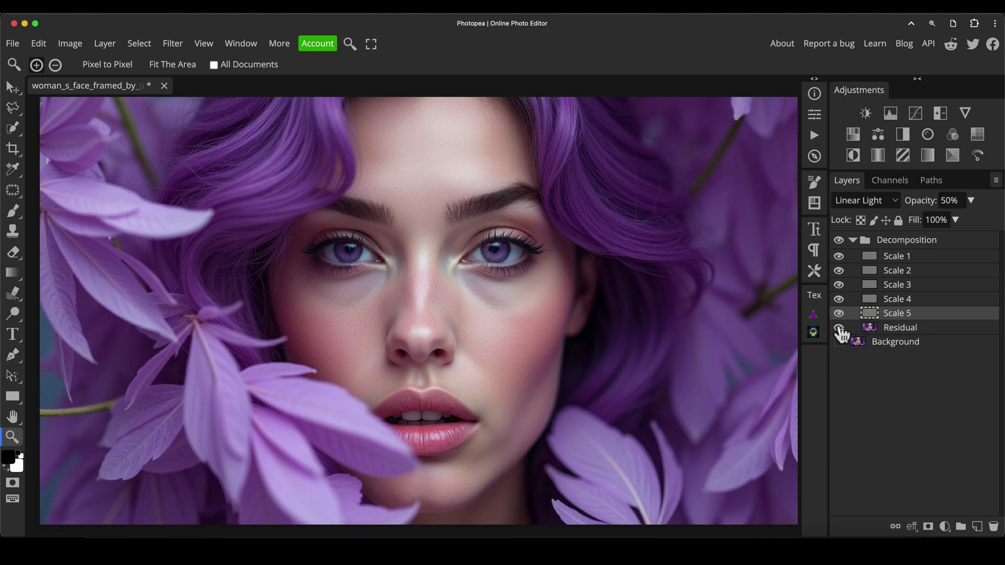
- Select Scale 3 and scrub its opacity down, then back up to 54%
{"action": "left_click", "coordinate": [873, 286]}
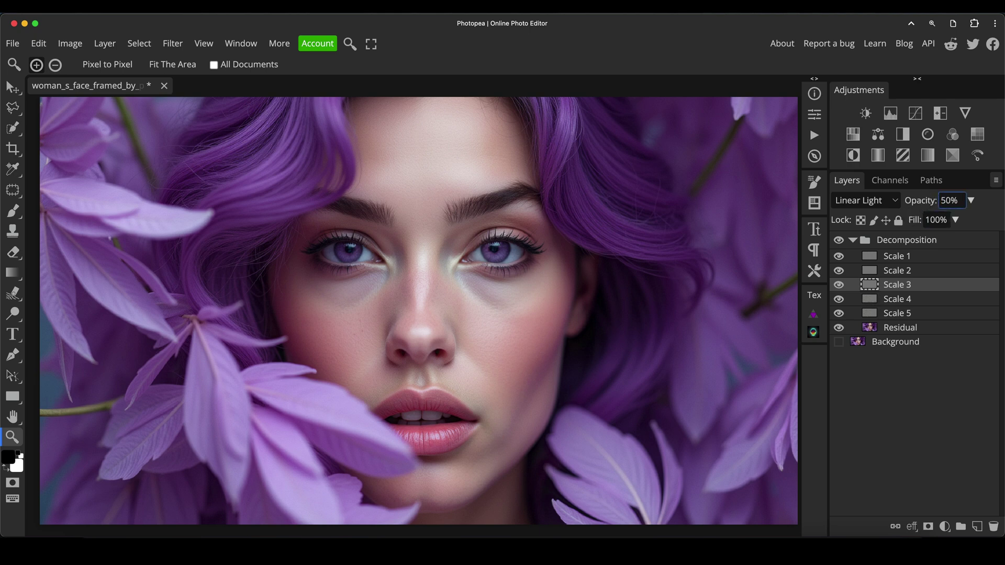
{"action": "left_click_drag", "start_coordinate": [920, 201], "coordinate": [868, 205]}
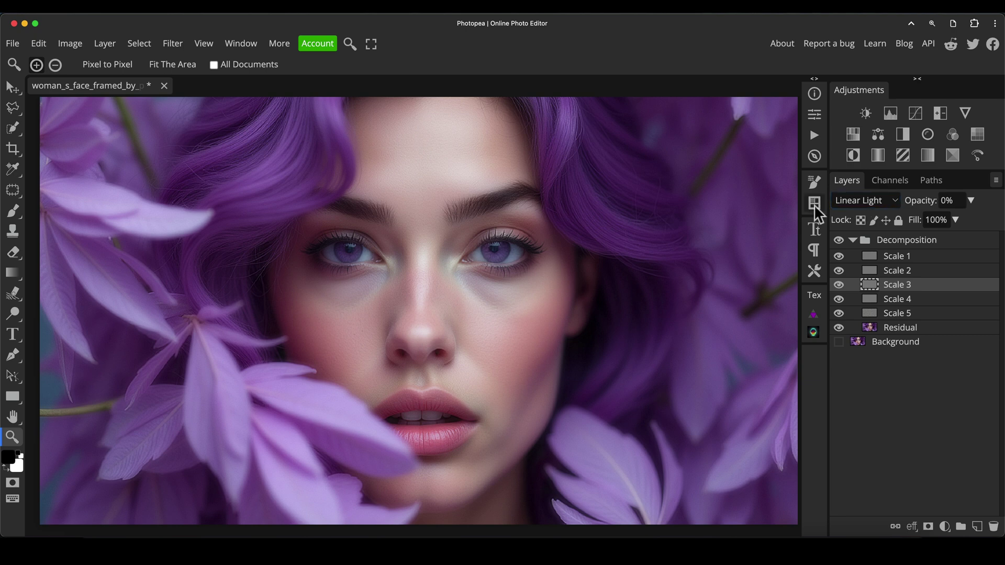
{"action": "left_click_drag", "start_coordinate": [815, 206], "coordinate": [857, 212]}
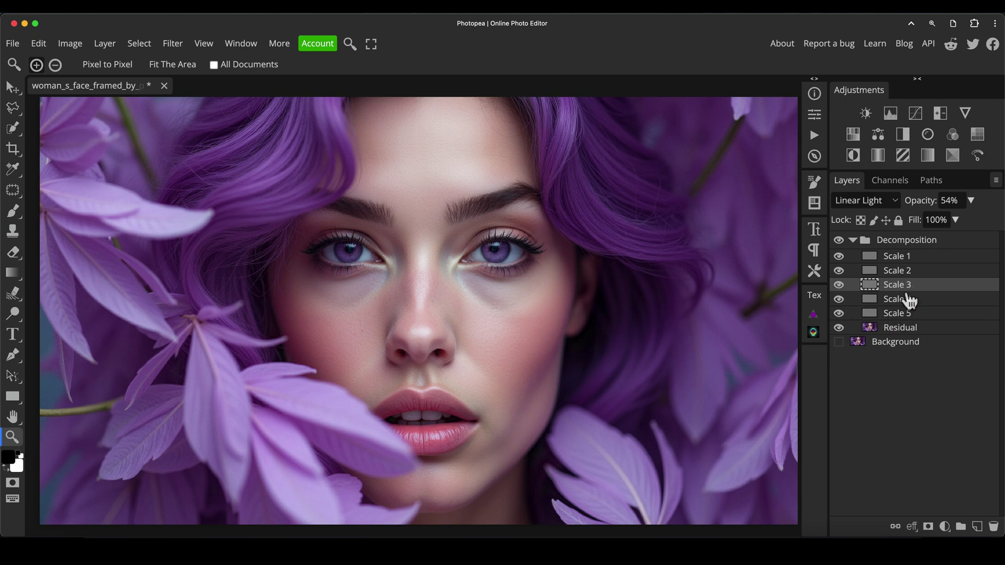
- Check the Scale 3 and 4 layers, then settle Scale 1's opacity at 69%
{"action": "left_click", "coordinate": [870, 258]}
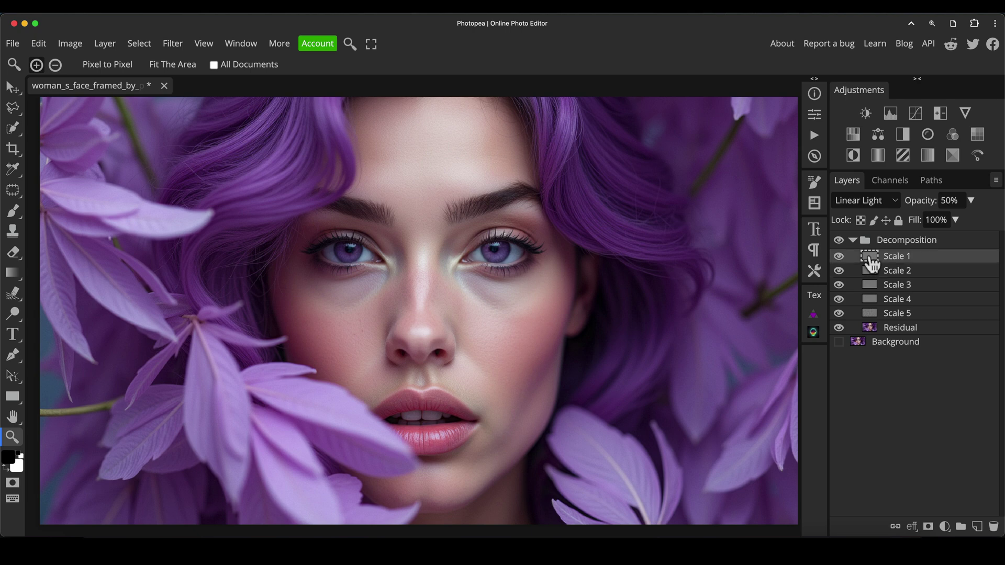
{"action": "left_click", "coordinate": [870, 287]}
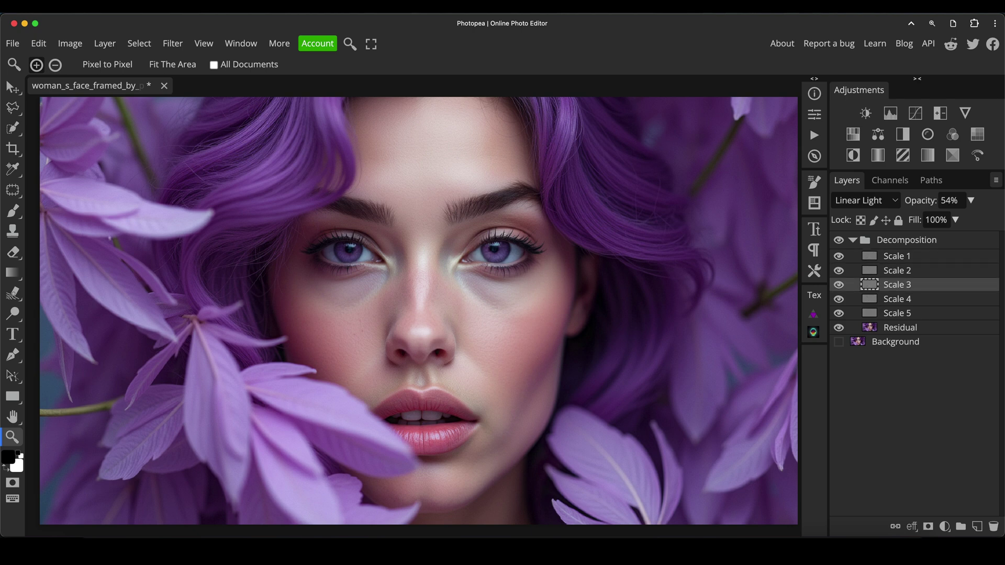
{"action": "left_click", "coordinate": [870, 302]}
{"action": "left_click", "coordinate": [869, 261]}
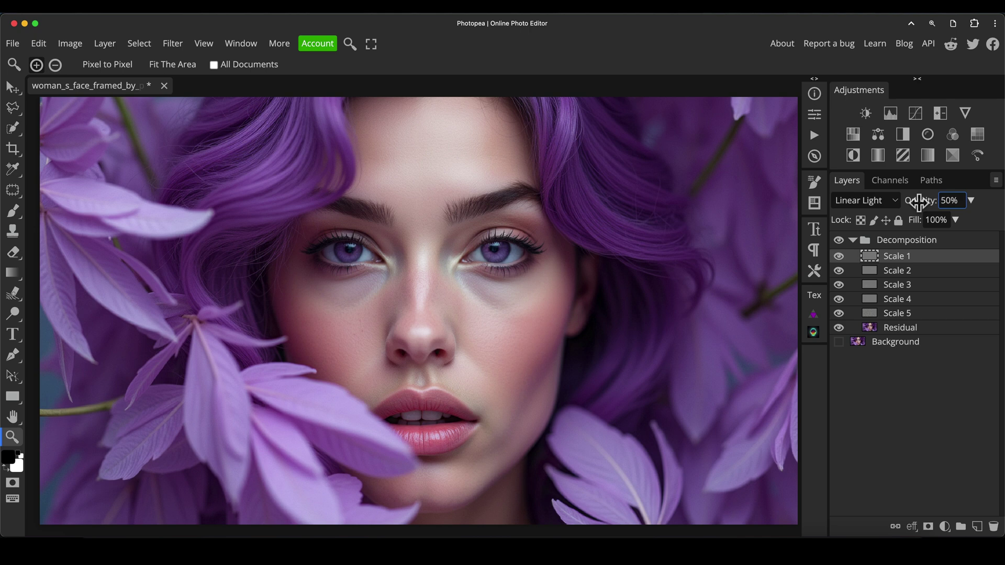
{"action": "left_click_drag", "start_coordinate": [919, 202], "coordinate": [986, 215]}
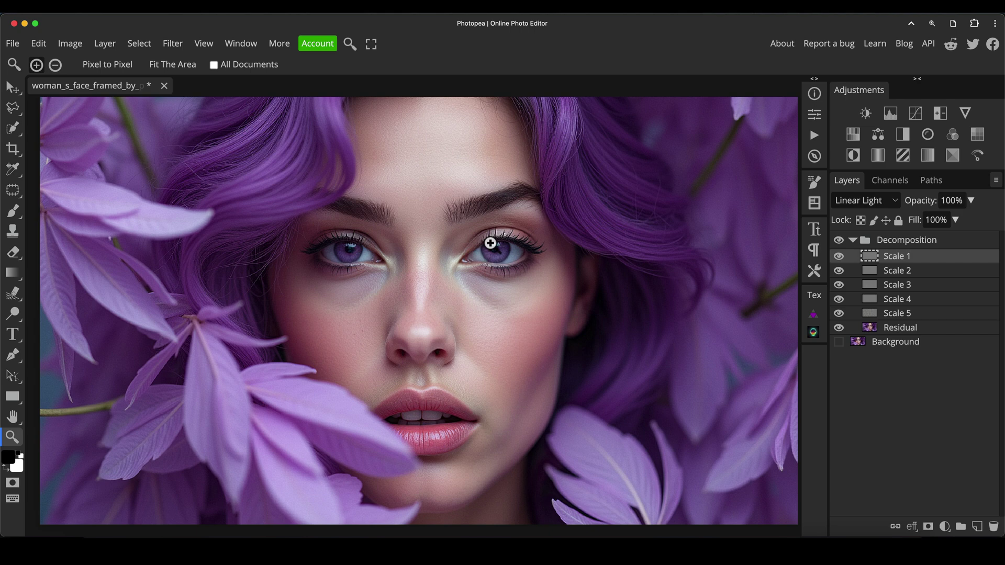
{"action": "left_click", "coordinate": [925, 200]}
{"action": "left_click_drag", "start_coordinate": [924, 201], "coordinate": [898, 218]}
{"action": "left_click", "coordinate": [925, 200]}
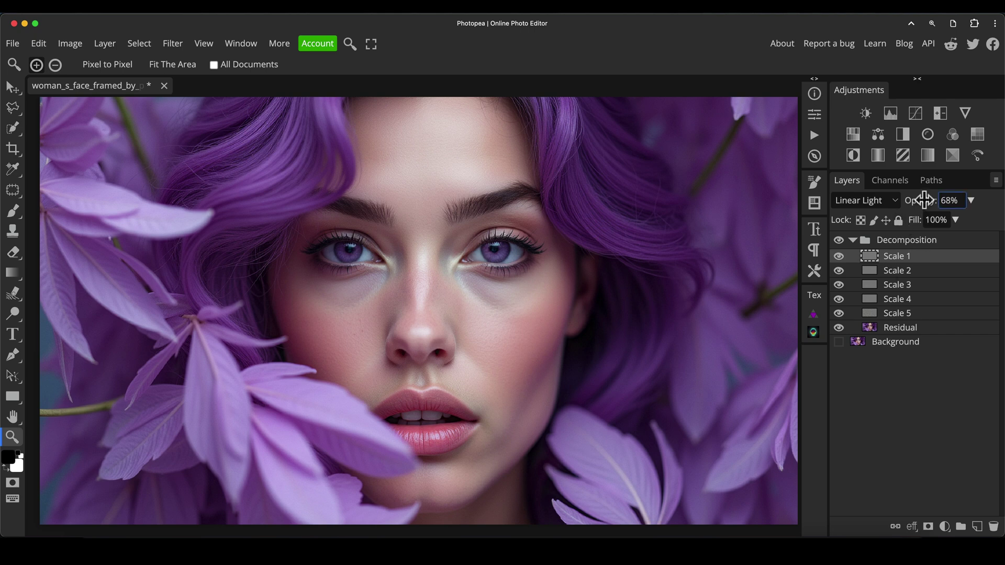
{"action": "left_click_drag", "start_coordinate": [923, 200], "coordinate": [898, 205]}
- Scrub Scale 5's opacity up and back down to about 71%
{"action": "left_click", "coordinate": [903, 316]}
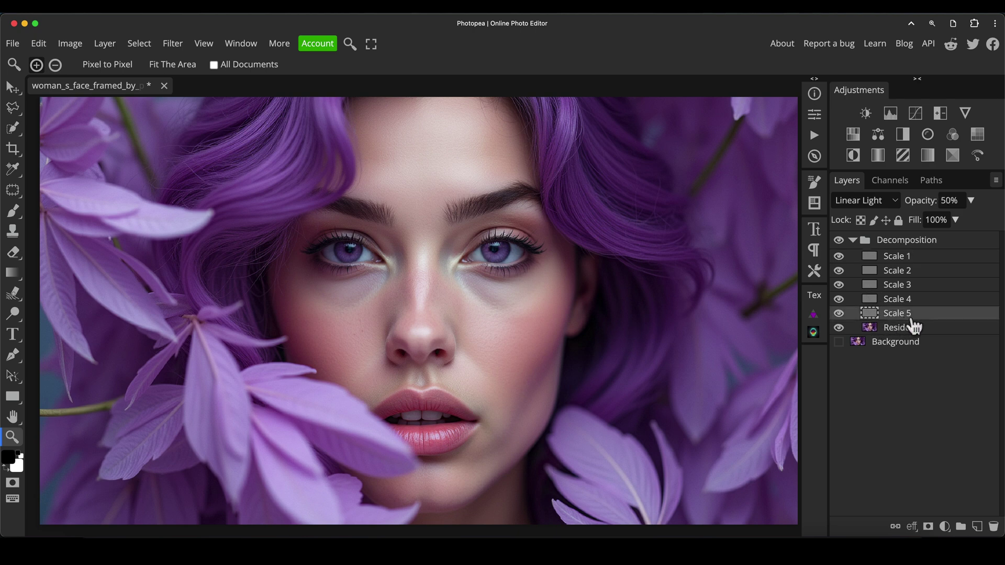
{"action": "left_click", "coordinate": [874, 304]}
{"action": "left_click", "coordinate": [871, 316]}
{"action": "left_click_drag", "start_coordinate": [923, 200], "coordinate": [931, 202]}
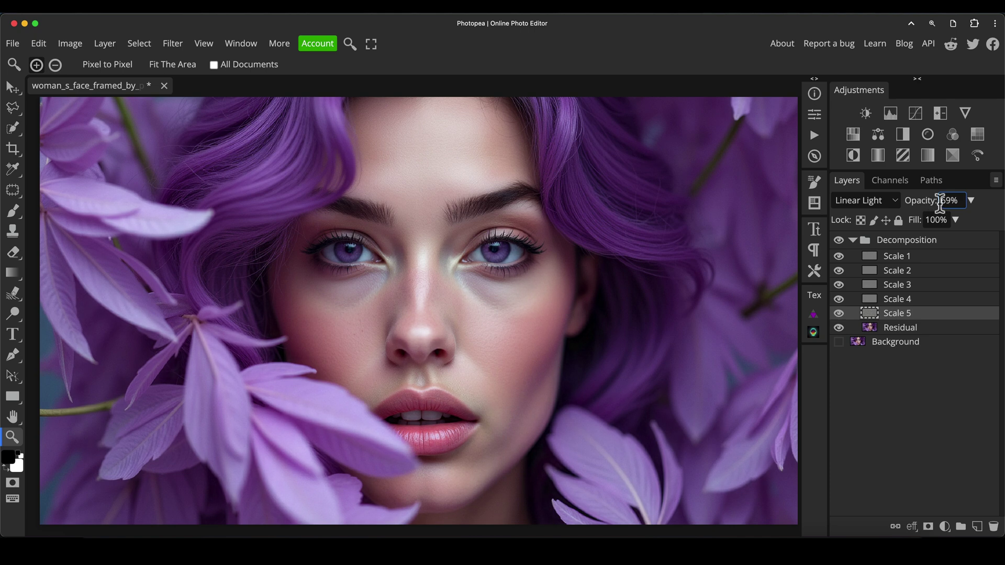
{"action": "type", "text": "98"}
{"action": "mouse_move", "coordinate": [940, 204]}
{"action": "left_mouse_down"}
{"action": "mouse_move", "coordinate": [963, 204]}
{"action": "mouse_move", "coordinate": [925, 206]}
{"action": "mouse_move", "coordinate": [942, 208]}
{"action": "left_mouse_up"}
{"action": "type", "text": "82"}
{"action": "left_click", "coordinate": [873, 257]}
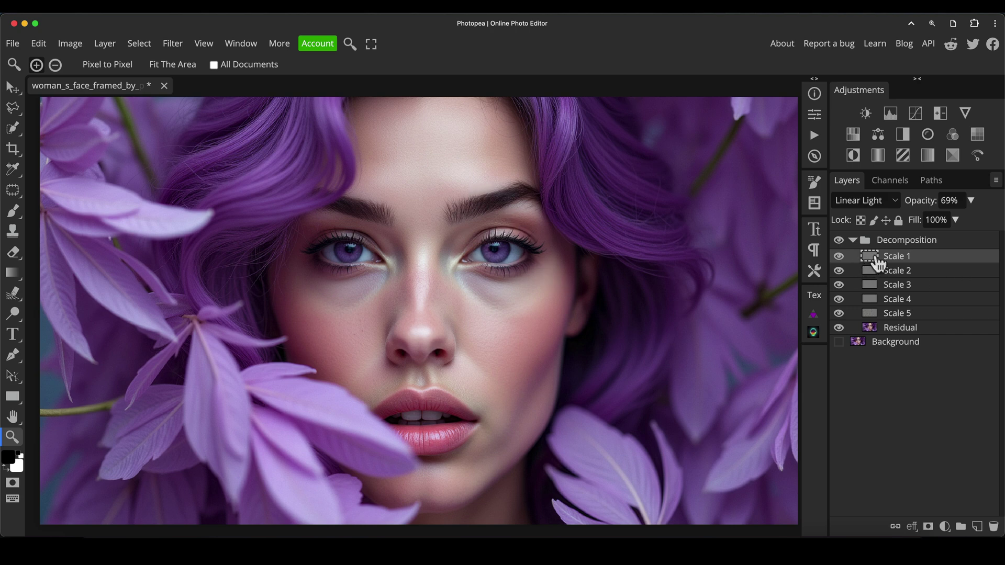
{"action": "left_click", "coordinate": [907, 312]}
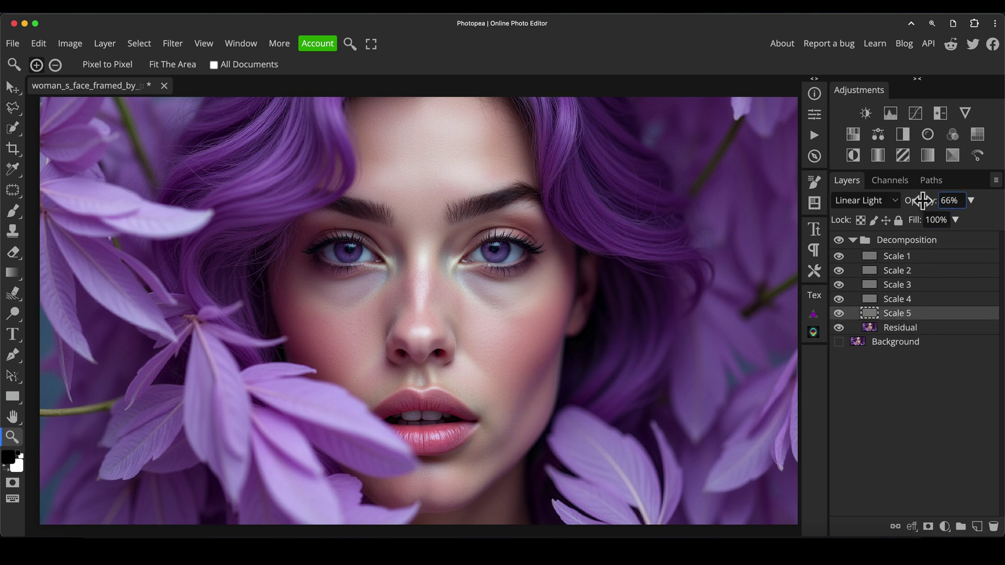
{"action": "mouse_move", "coordinate": [925, 200]}
{"action": "left_mouse_down"}
{"action": "mouse_move", "coordinate": [915, 201]}
{"action": "mouse_move", "coordinate": [942, 201]}
{"action": "mouse_move", "coordinate": [871, 202]}
{"action": "mouse_move", "coordinate": [920, 200]}
{"action": "mouse_move", "coordinate": [901, 202]}
{"action": "mouse_move", "coordinate": [911, 202]}
{"action": "left_mouse_up"}
- Select Scale 4 and set its opacity to 32% for extra contrast
{"action": "left_click", "coordinate": [888, 282]}
{"action": "left_click", "coordinate": [901, 299]}
{"action": "left_click", "coordinate": [910, 202]}
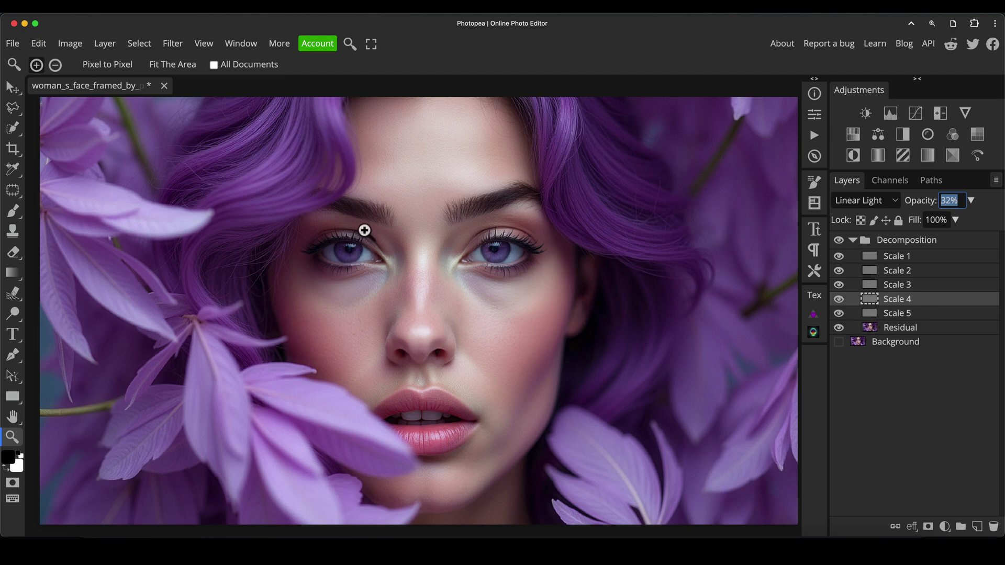
- Compare the Decomposition group against the original, then delete the group
{"action": "left_click", "coordinate": [838, 240]}
{"action": "left_click", "coordinate": [838, 239]}
{"action": "left_click", "coordinate": [839, 342]}
{"action": "left_click", "coordinate": [840, 241]}
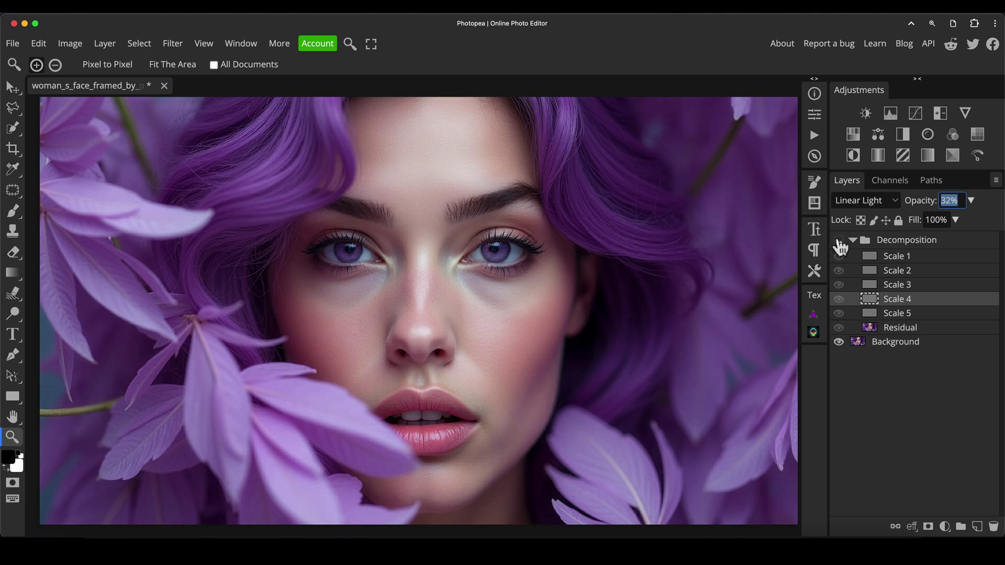
{"action": "left_click", "coordinate": [839, 240]}
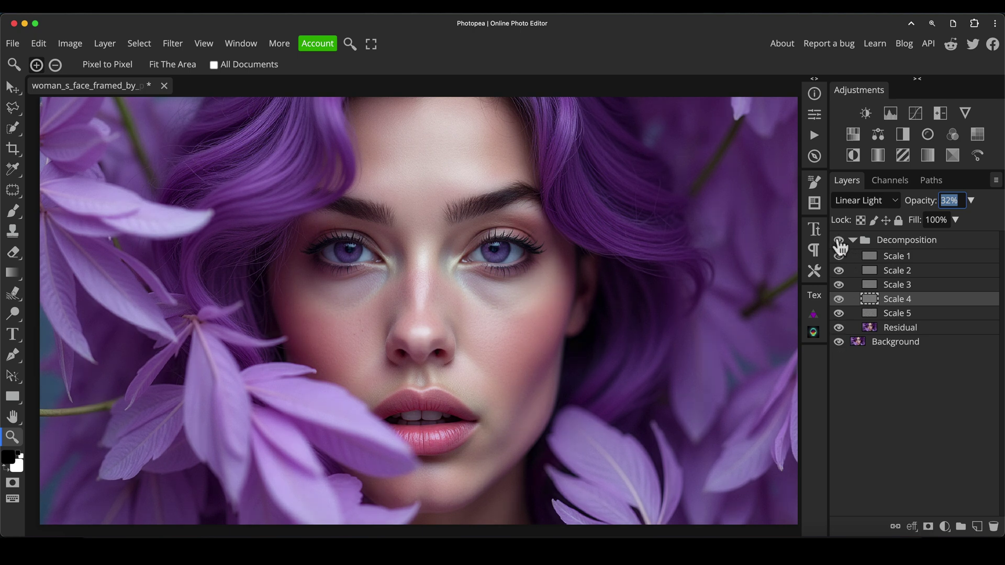
{"action": "left_click", "coordinate": [889, 243]}
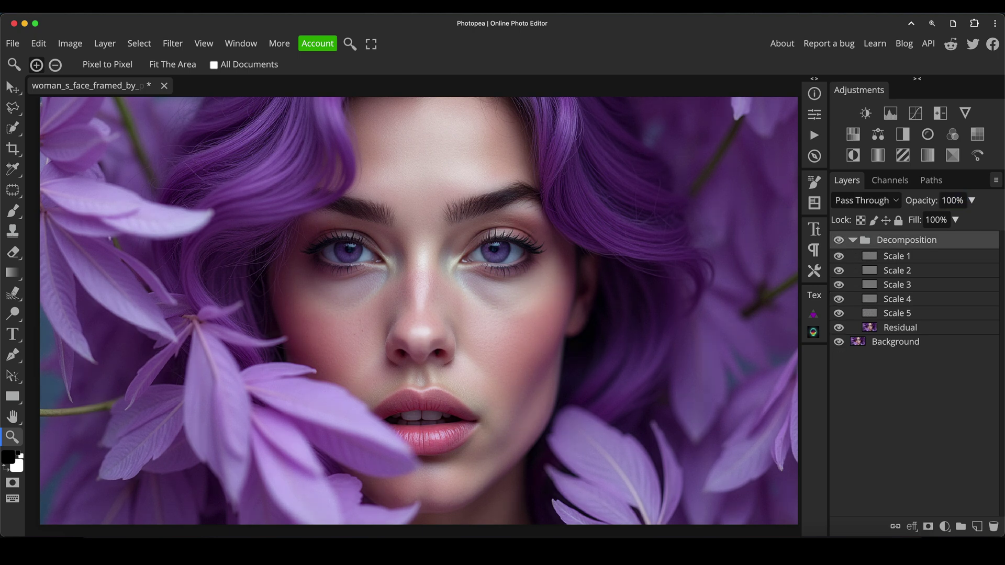
{"action": "key", "text": "Delete"}
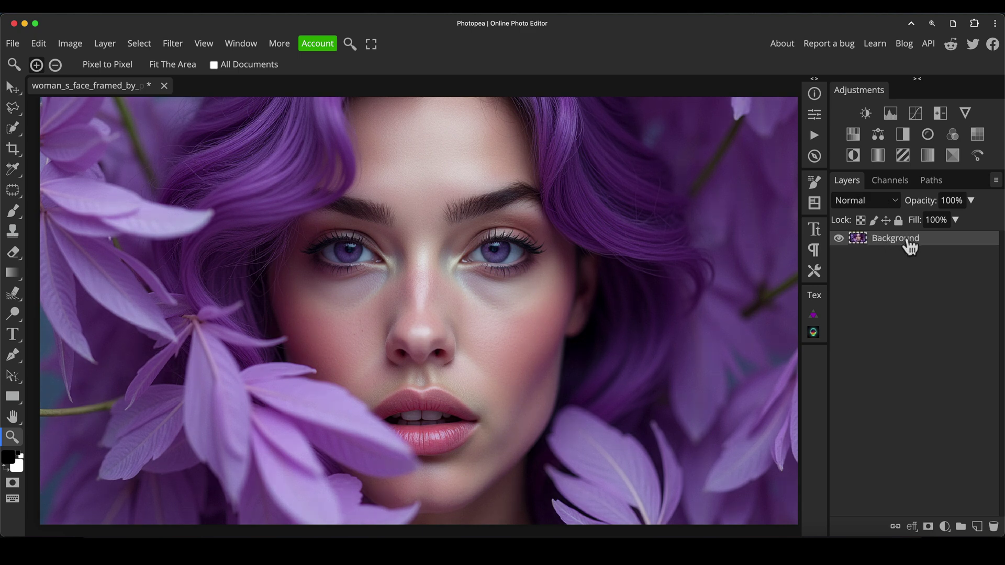
- Rerun Wavelet Decompose and select the new Scale 1 and Scale 4 layers
{"action": "left_click", "coordinate": [69, 43]}
{"action": "left_click", "coordinate": [125, 203]}
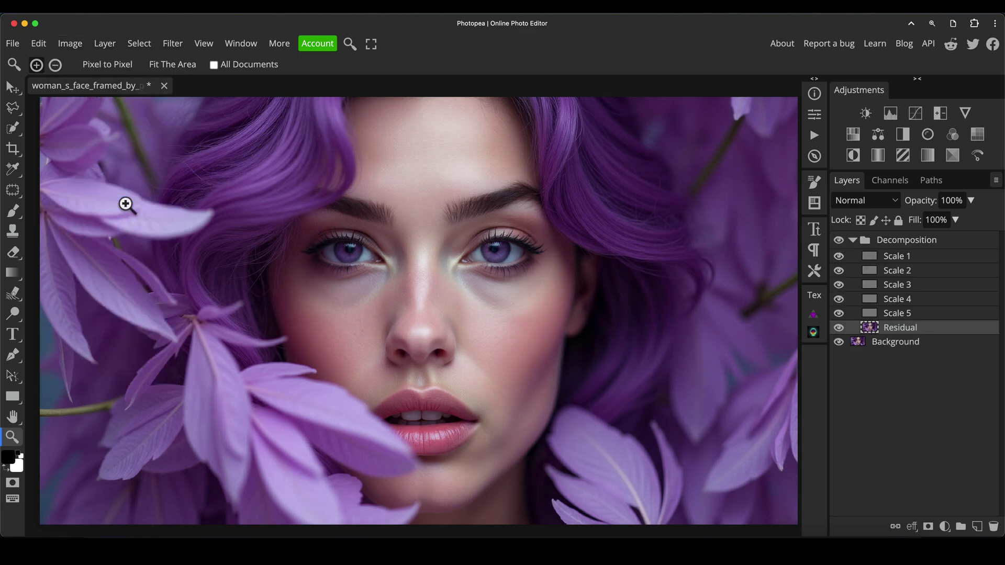
{"action": "left_click", "coordinate": [905, 260]}
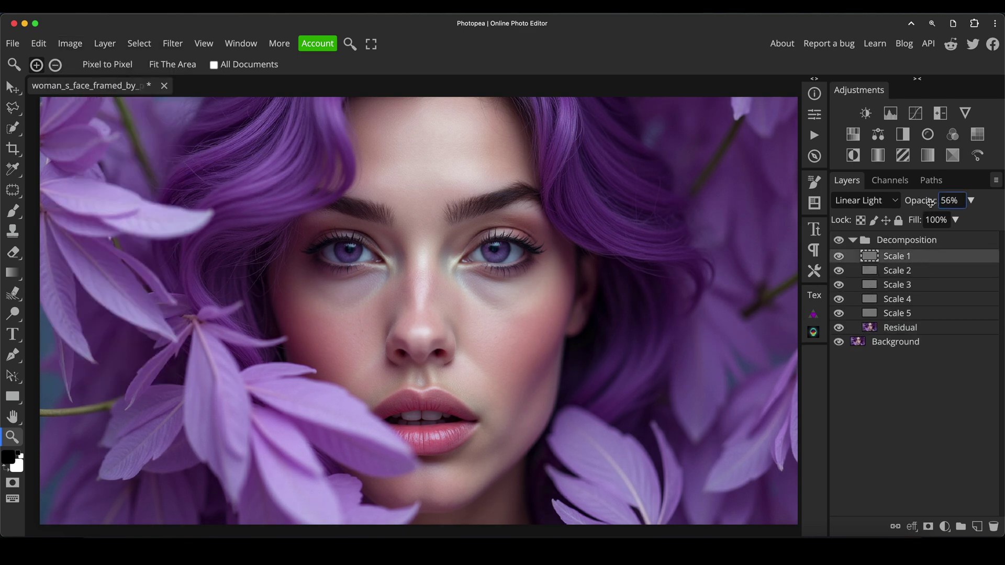
{"action": "left_click", "coordinate": [873, 299]}
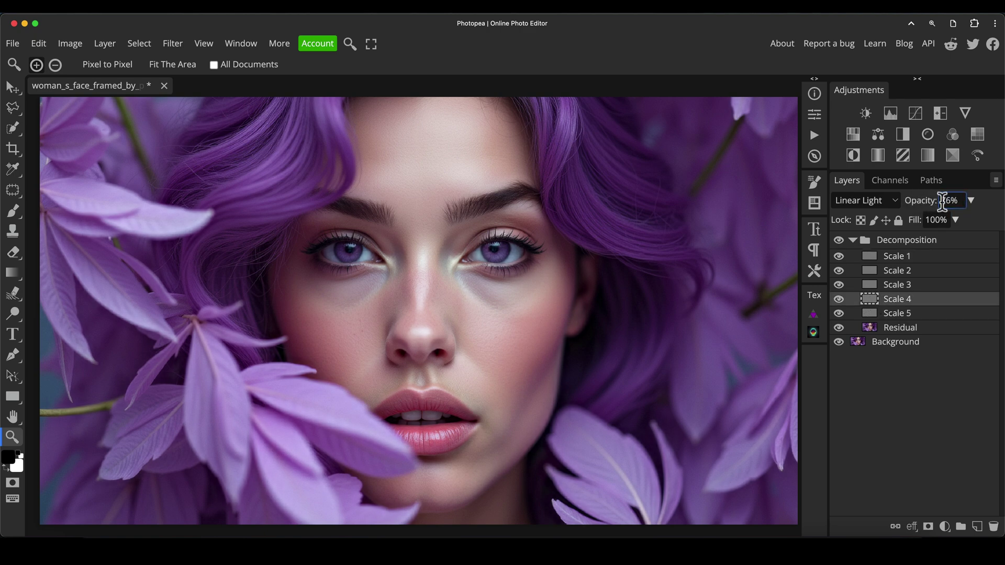